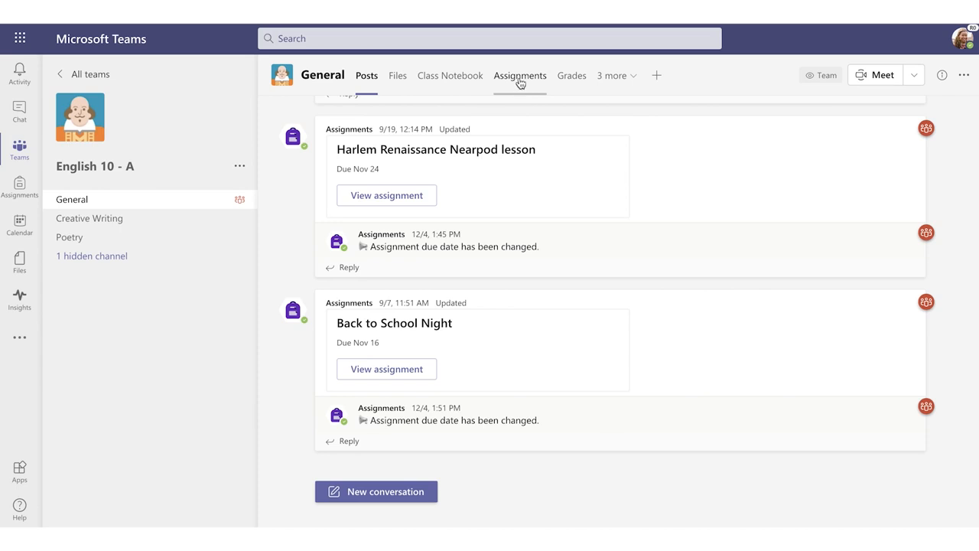
- Create a new assignment for the English 10 - A class after expanding its returned assignments
click(519, 80)
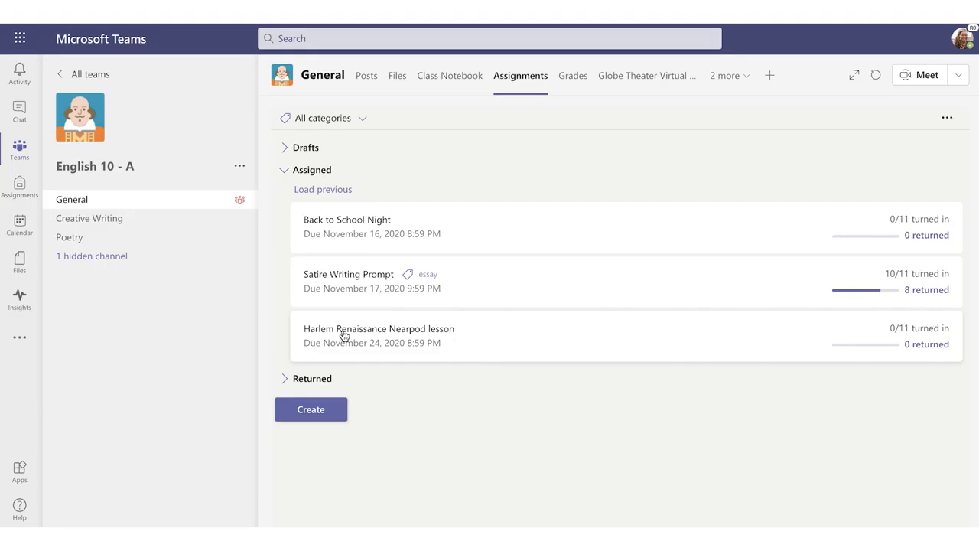
click(312, 379)
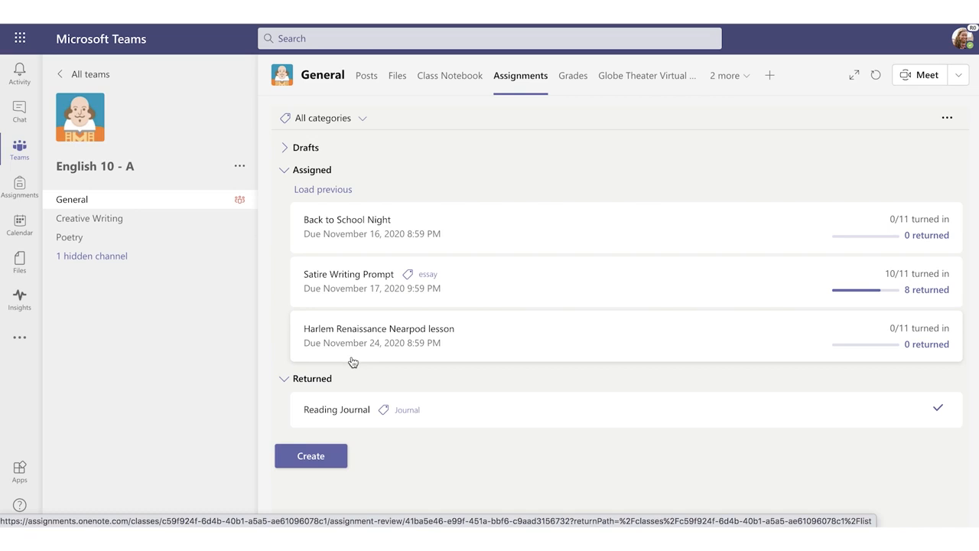
click(310, 459)
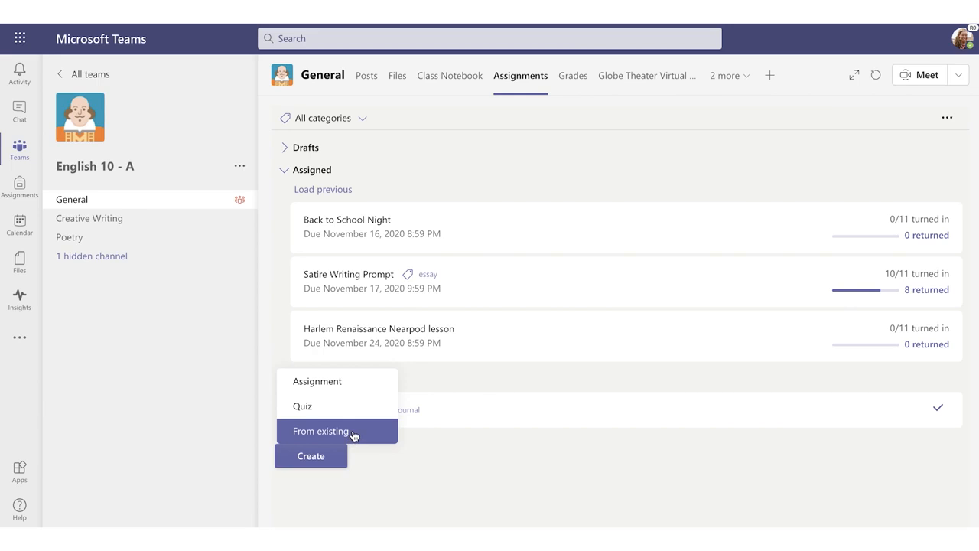
click(362, 385)
- Title the new assignment "Character Analysis Essay" and give it the essay category
click(407, 205)
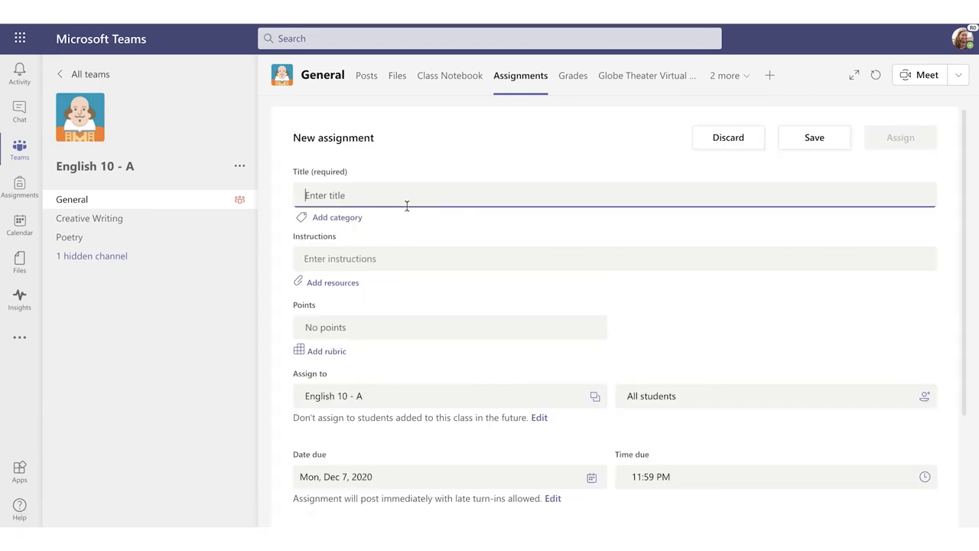
text(Character Analysis Essay)
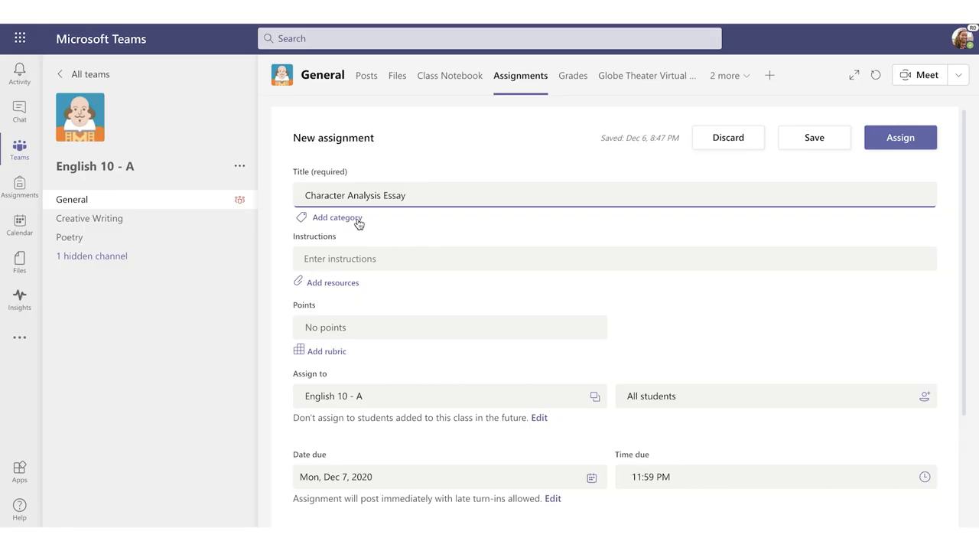
click(358, 222)
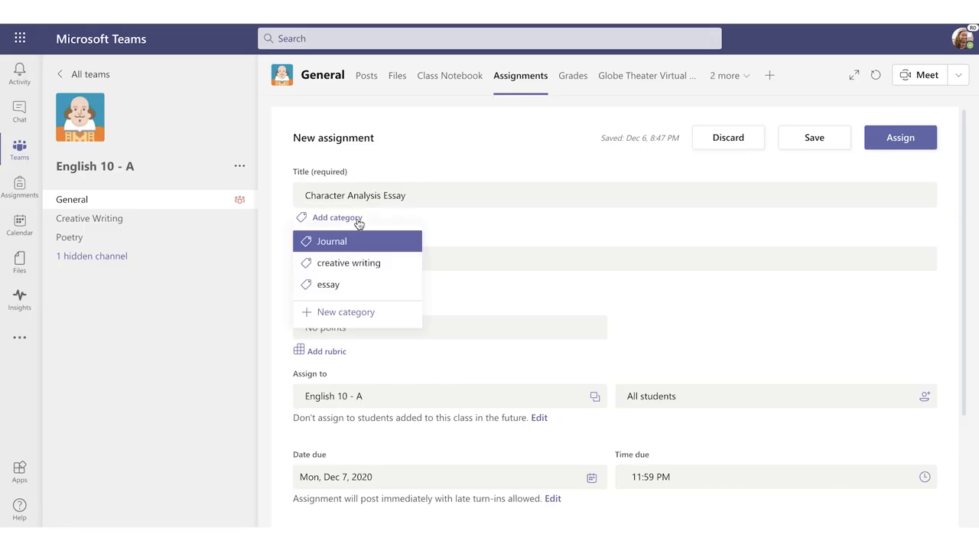
click(341, 286)
- Write instructions for a five paragraph character analysis essay, ending with a separate line "More information in the attached OneNote Notebook Class Page."
click(365, 273)
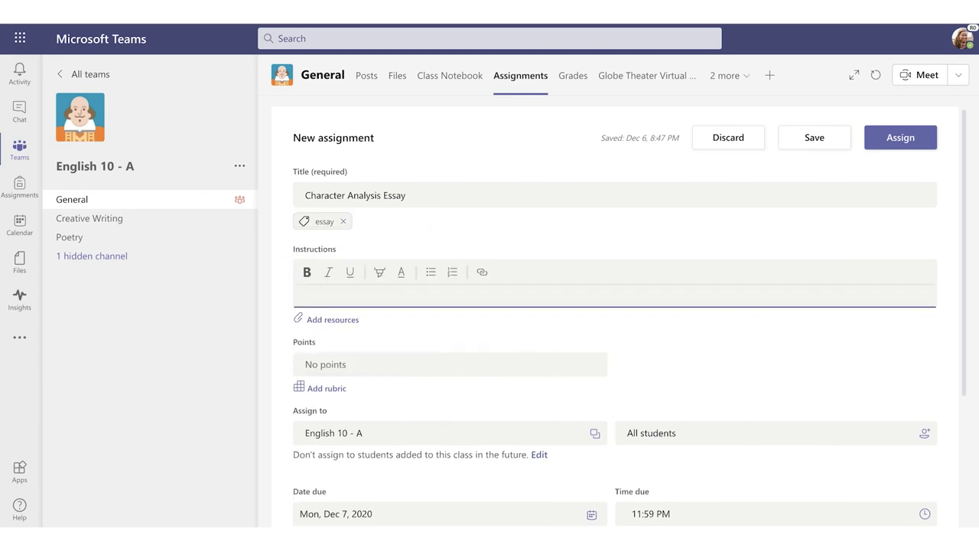
text(Your task is to write a five paragraph character analysis essay about a character from a piece of literature. Once you have a chosen character to analyze, chose three adjectives or descriptive phrases which you can apply to the character - these are traits that the character possesses. You will organize the body of your essay around these three traits.)
key(Return)
key(Return)
text(More information in the attached OneNote Notebook Class Page.)
- Underline the OneNote Notebook line in the instructions and bold "You will organize the body of your essay around these three traits."
drag(571, 347, 299, 348)
click(350, 272)
drag(483, 321, 837, 310)
click(306, 272)
click(584, 328)
click(338, 373)
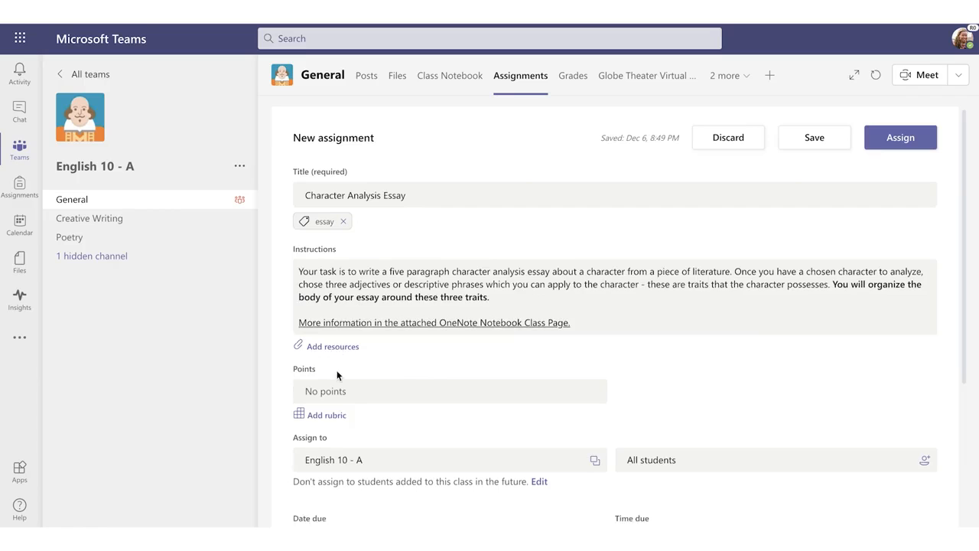
- Attach the Class Notebook page "The Character Analysis Essay" from the Content Library's Analytical Essays, copying it to the students' Homework section
click(331, 353)
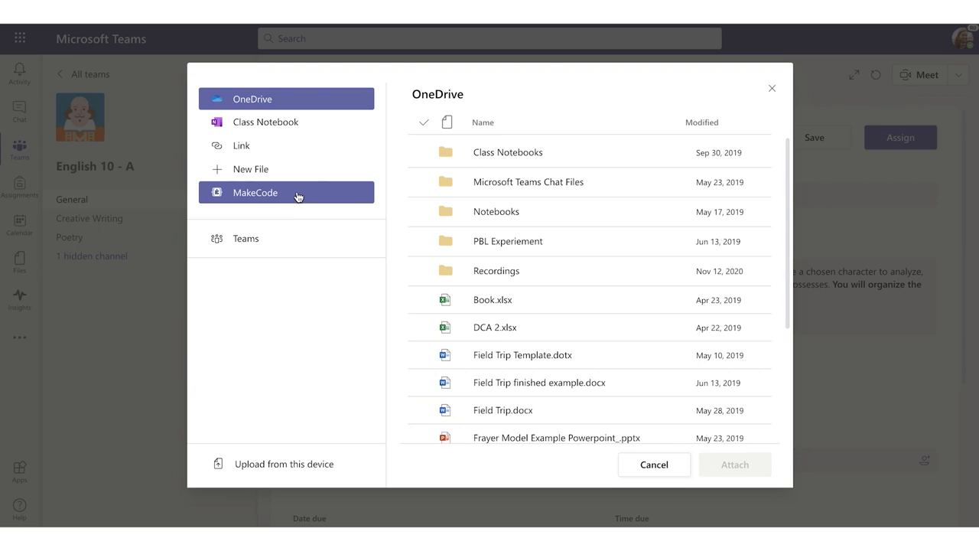
click(297, 124)
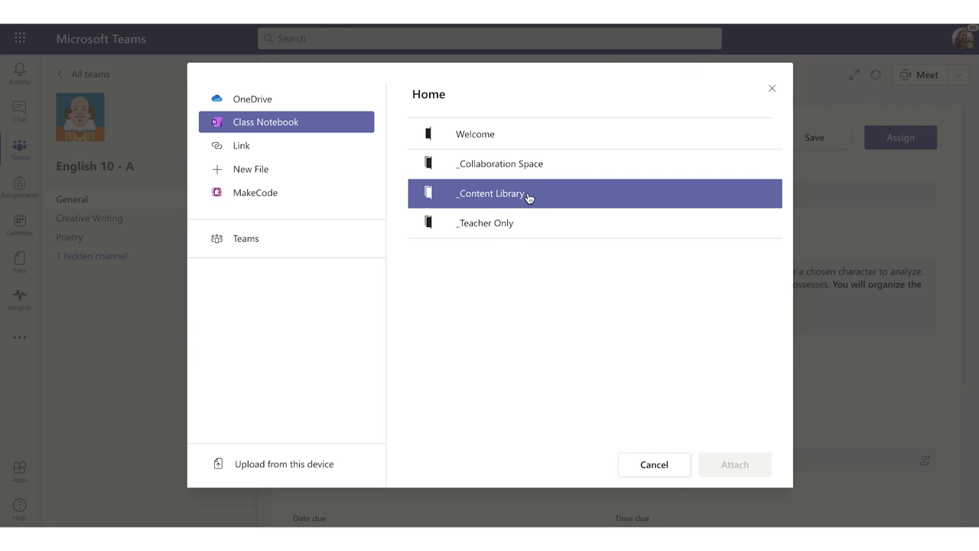
click(528, 196)
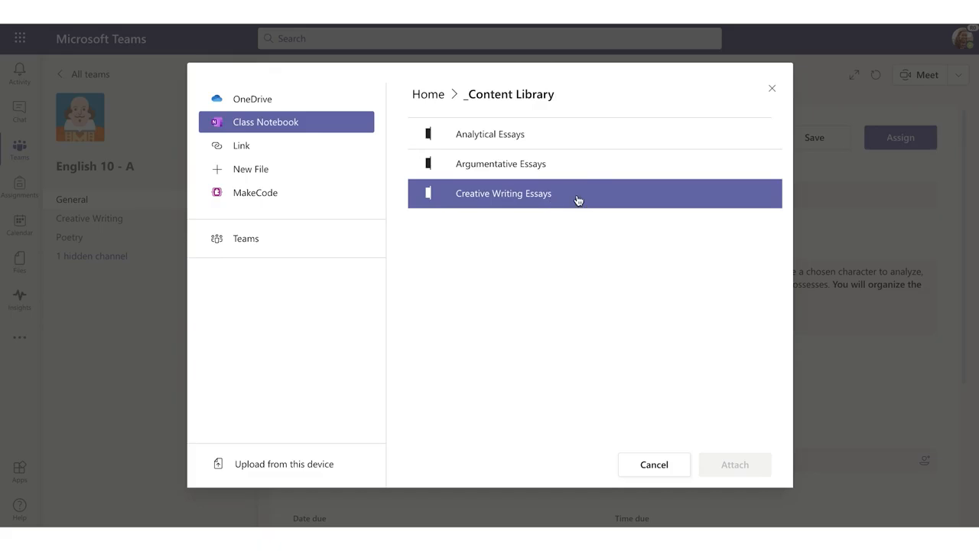
click(586, 142)
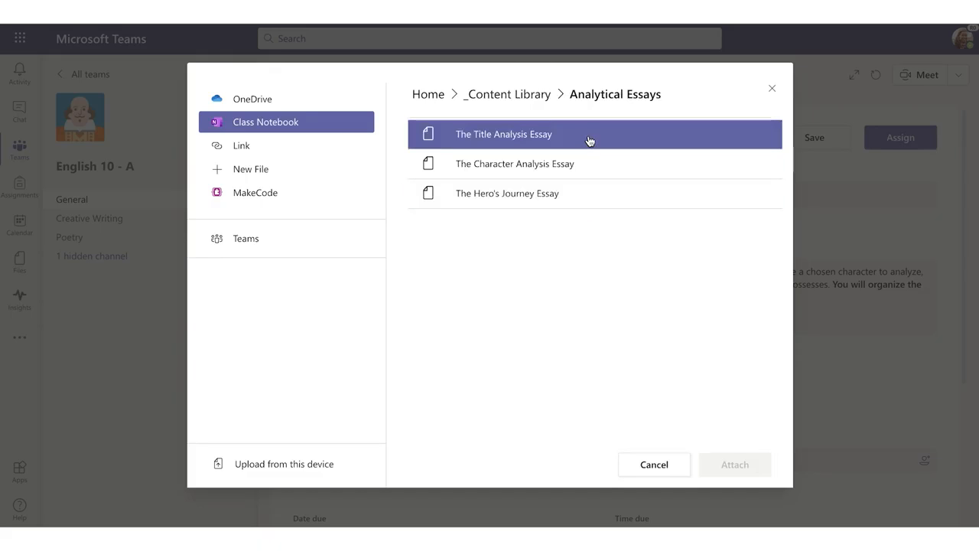
click(585, 166)
click(735, 464)
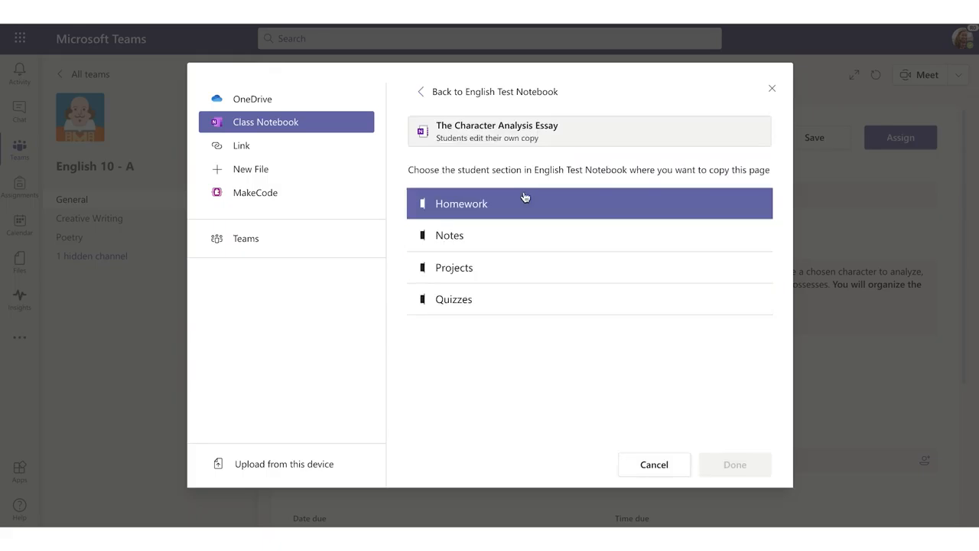
click(524, 200)
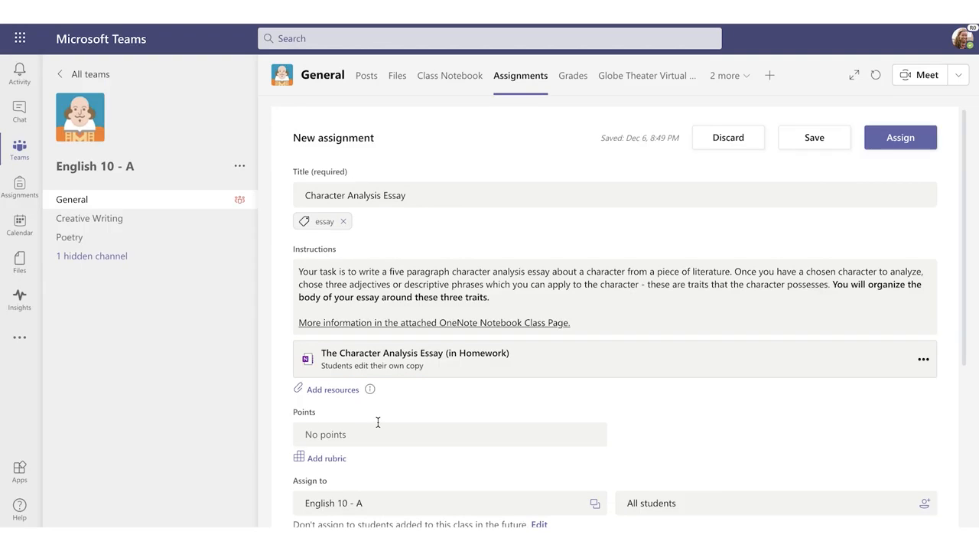
scroll(375, 421, down, 3)
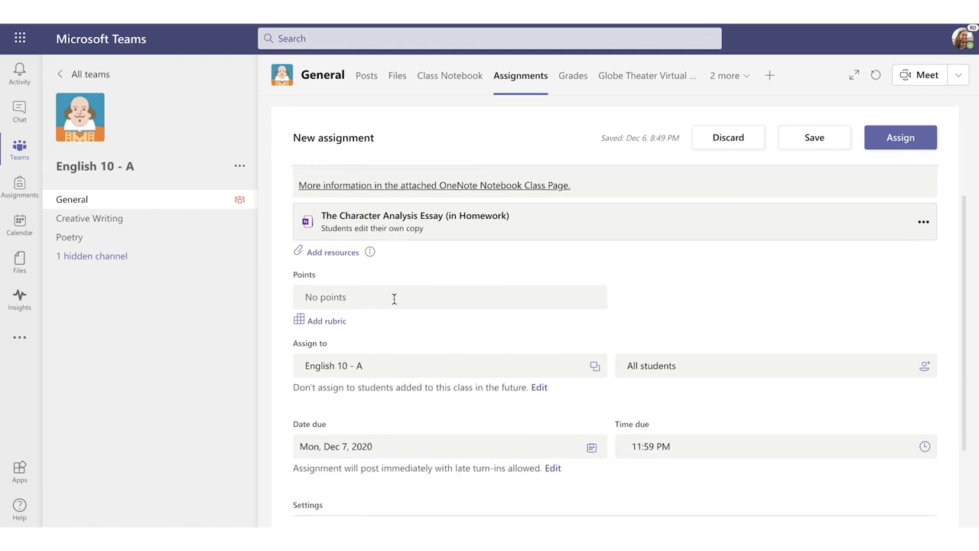
scroll(394, 299, down, 1)
click(392, 289)
text(100)
key(ctrl+a)
key(BackSpace)
- Attach the existing Analysis Essay rubric to the assignment after reviewing its grading criteria
click(326, 308)
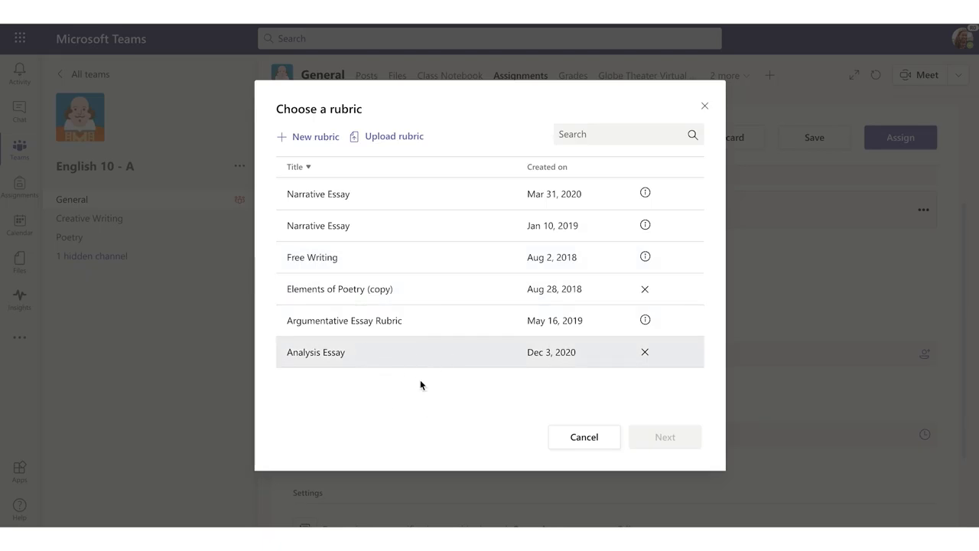
click(430, 360)
click(662, 441)
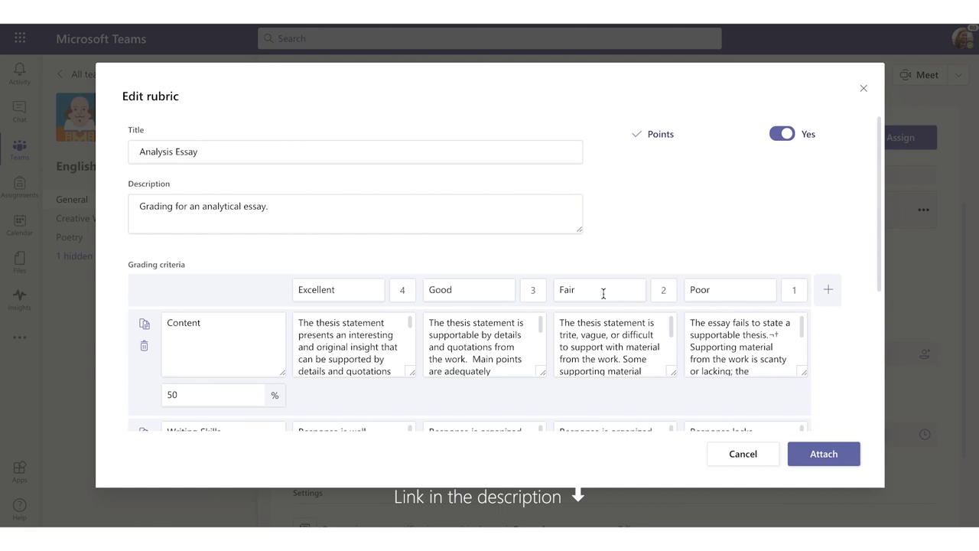
scroll(318, 231, down, 1)
scroll(209, 365, down, 3)
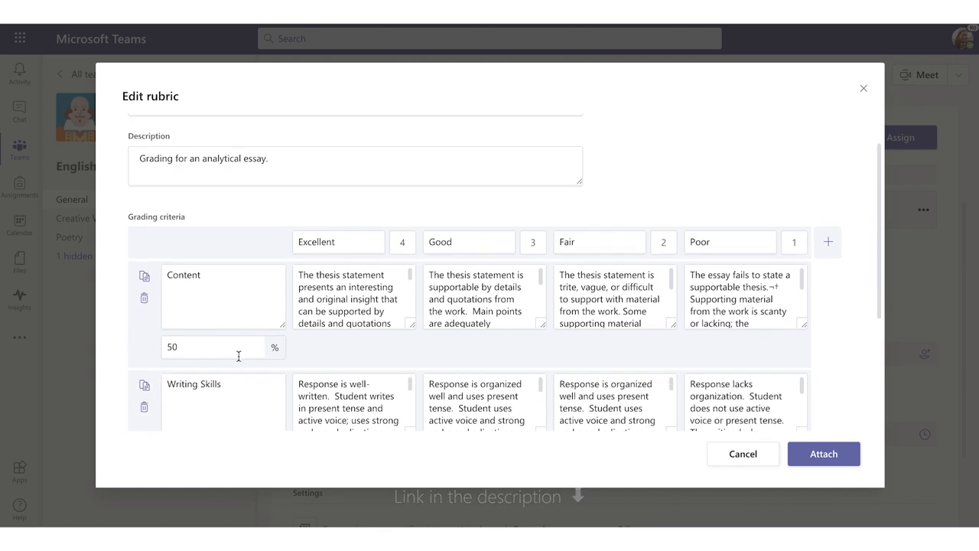
click(817, 454)
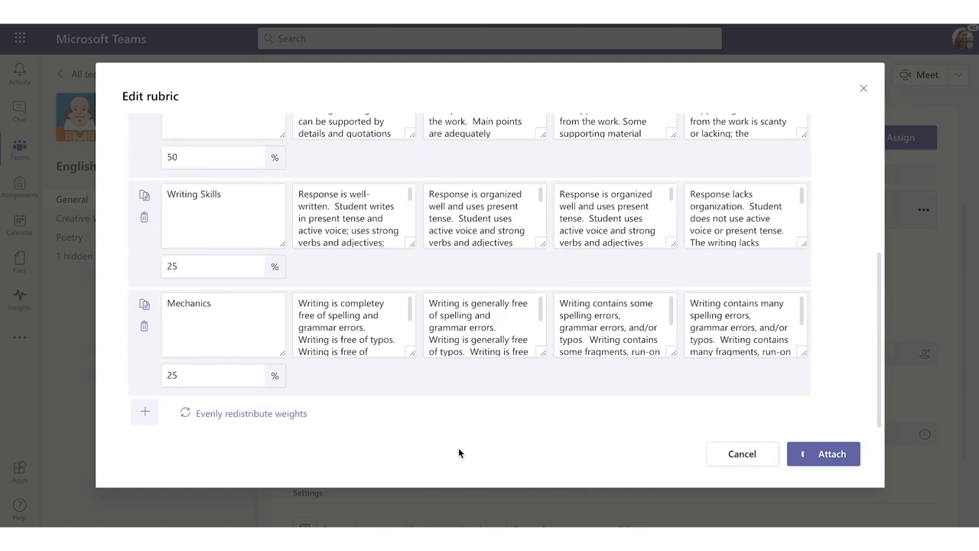
- Look through the classes and the individual students the assignment can be assigned to
scroll(492, 449, down, 1)
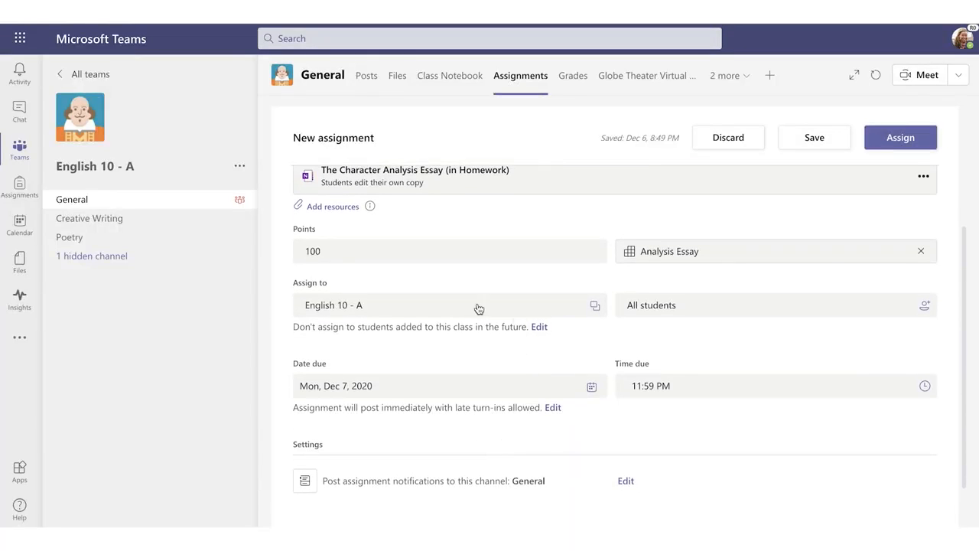
click(589, 309)
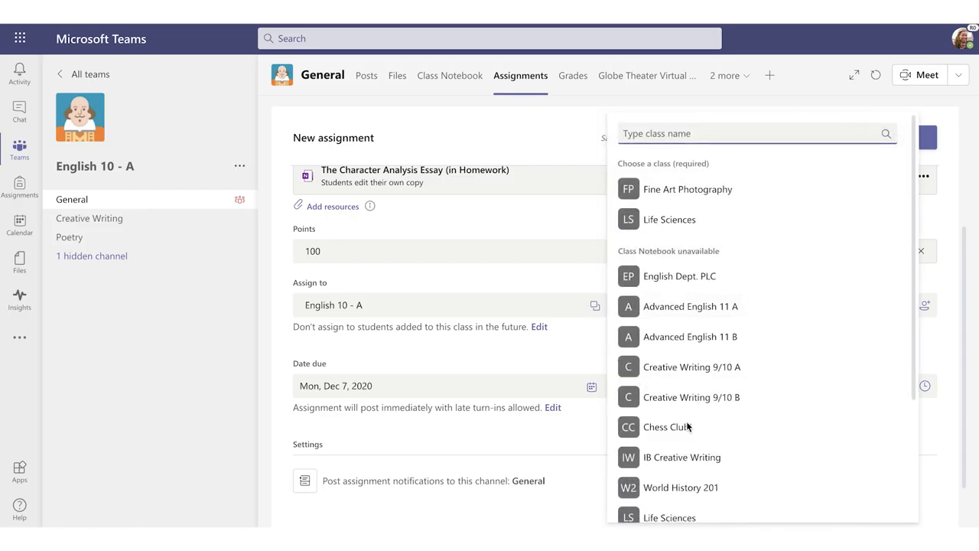
click(541, 282)
click(749, 316)
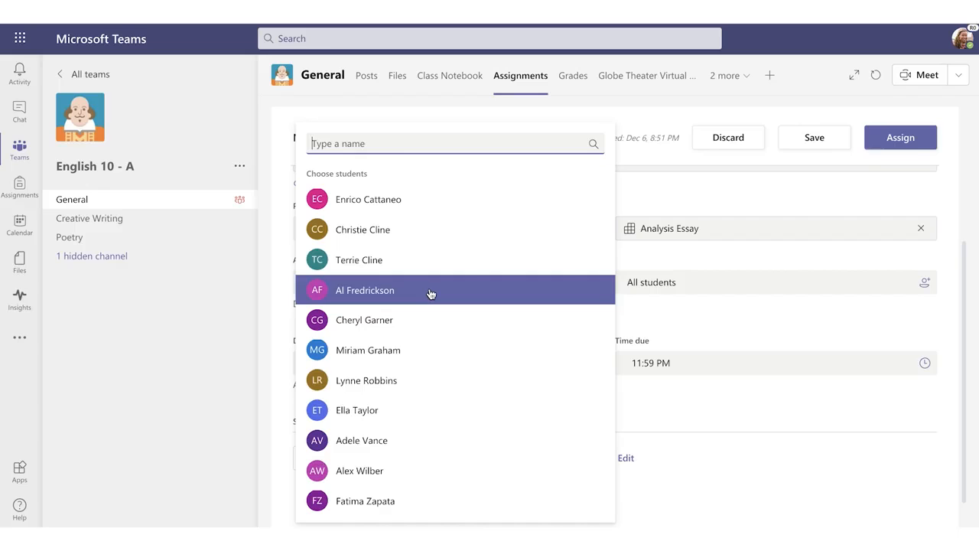
click(648, 263)
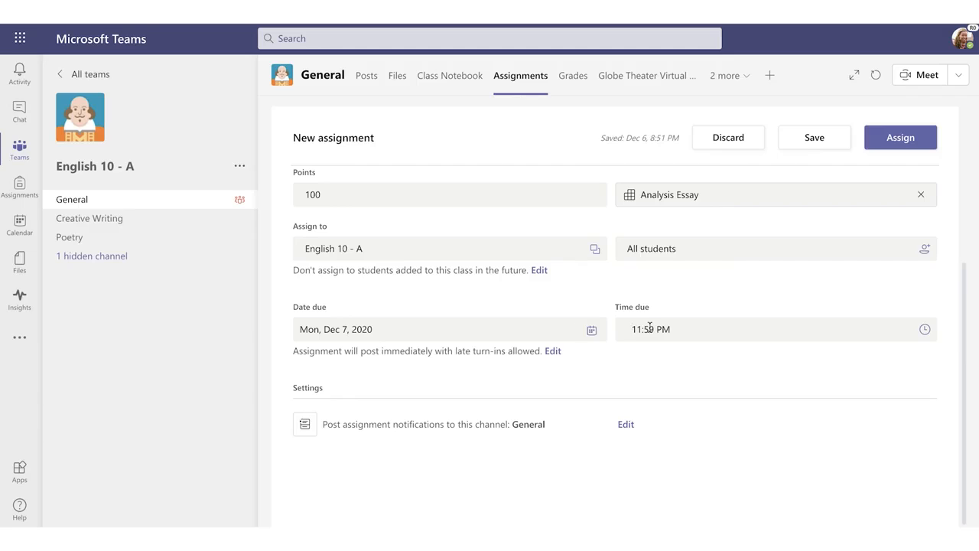
- Set the assignment's due time to 7:00 AM and its due date to Mon, Dec 14, 2020
click(650, 327)
text(7:00AM)
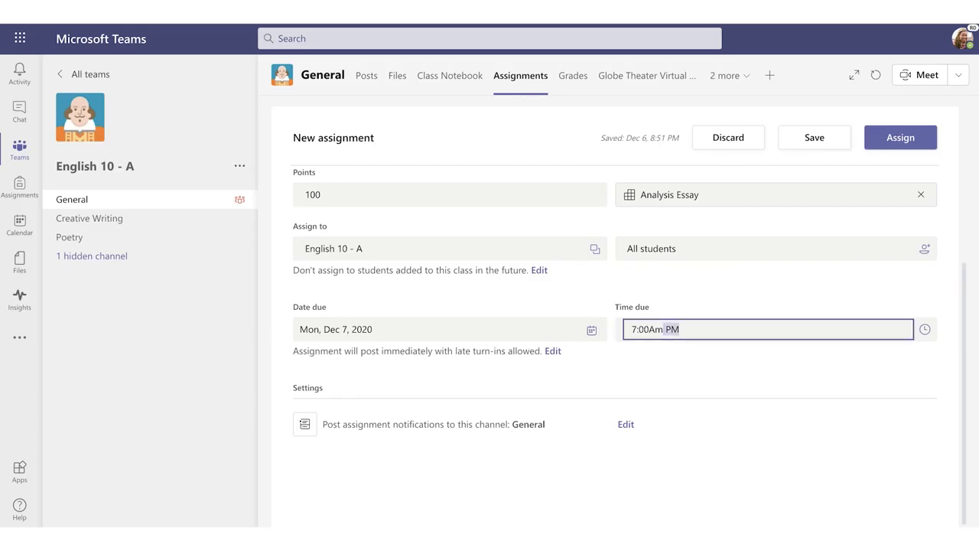
key(Tab)
click(591, 330)
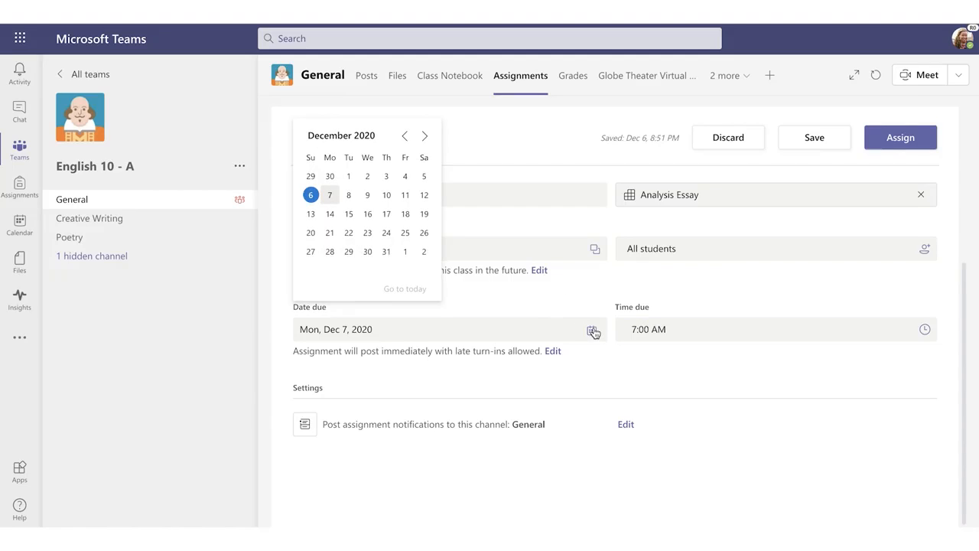
click(330, 214)
- Schedule the assignment to post on Tue, Dec 8, 2020 at 7:00 AM
click(552, 350)
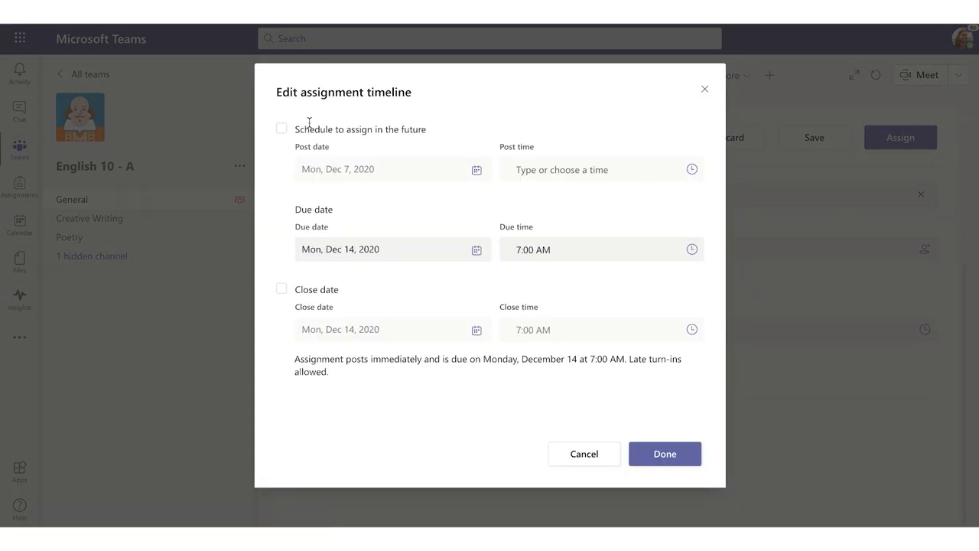
click(289, 130)
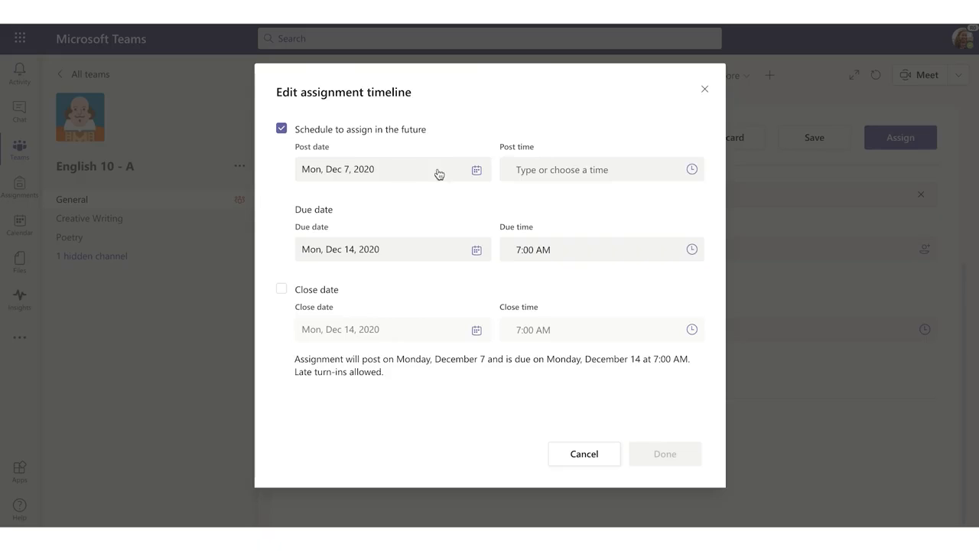
click(476, 169)
click(350, 258)
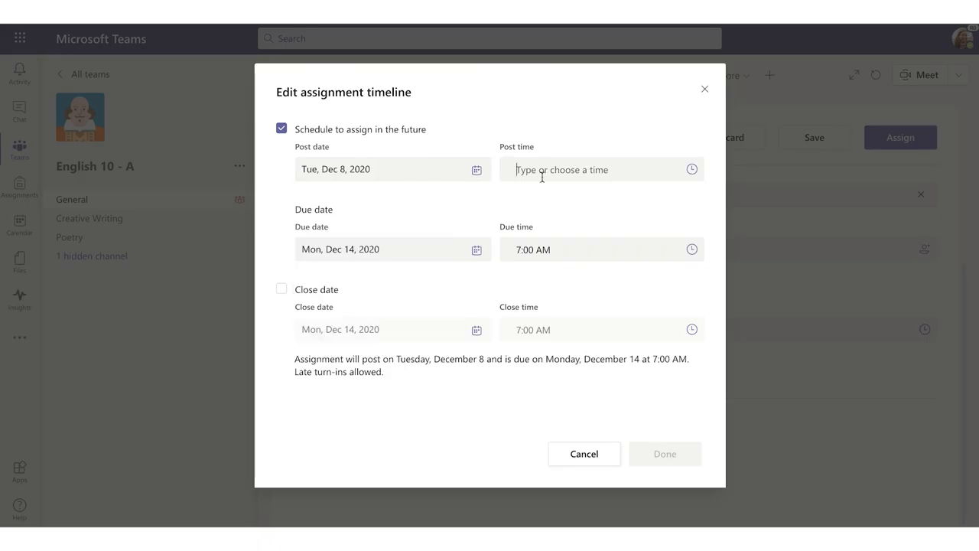
click(692, 171)
scroll(365, 295, down, 2)
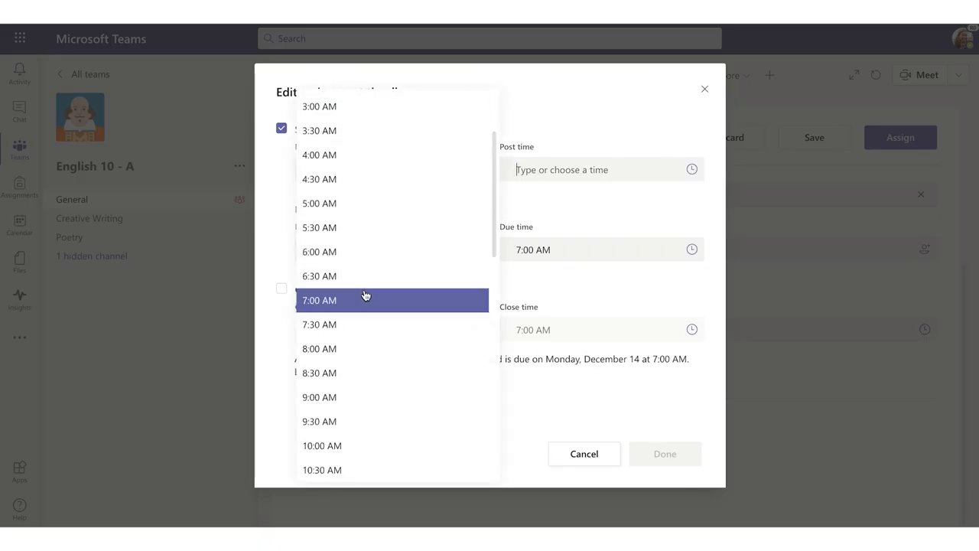
click(360, 306)
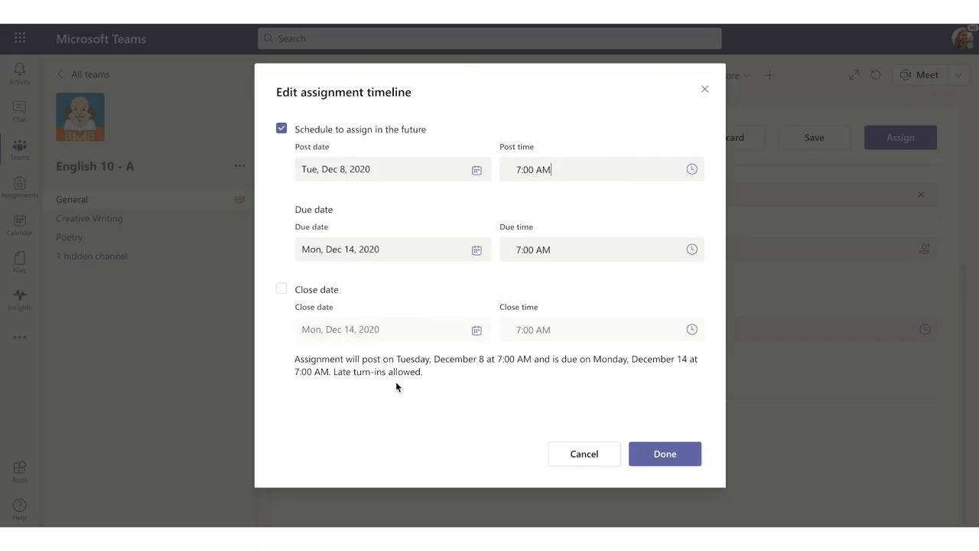
click(665, 455)
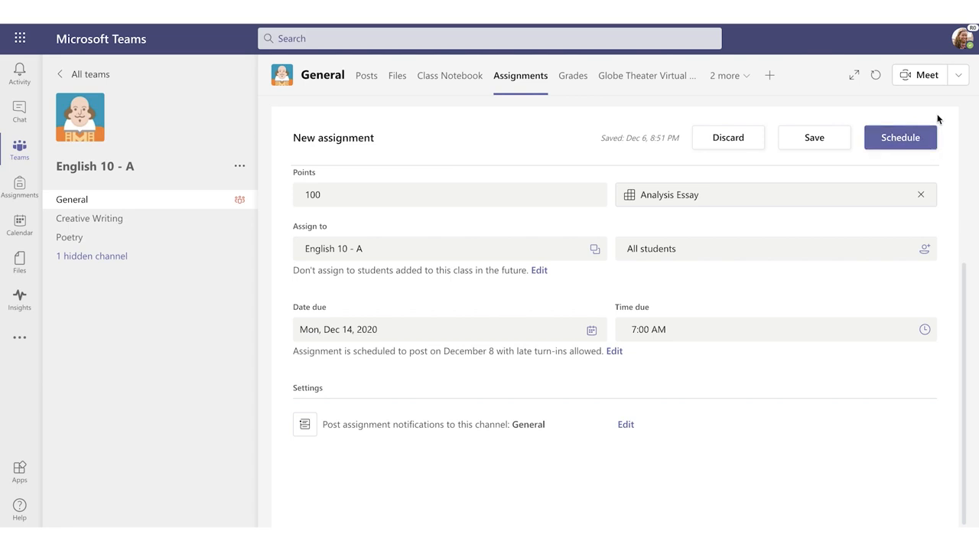
- Turn off the future scheduling in the assignment's timeline so that it posts immediately
click(615, 351)
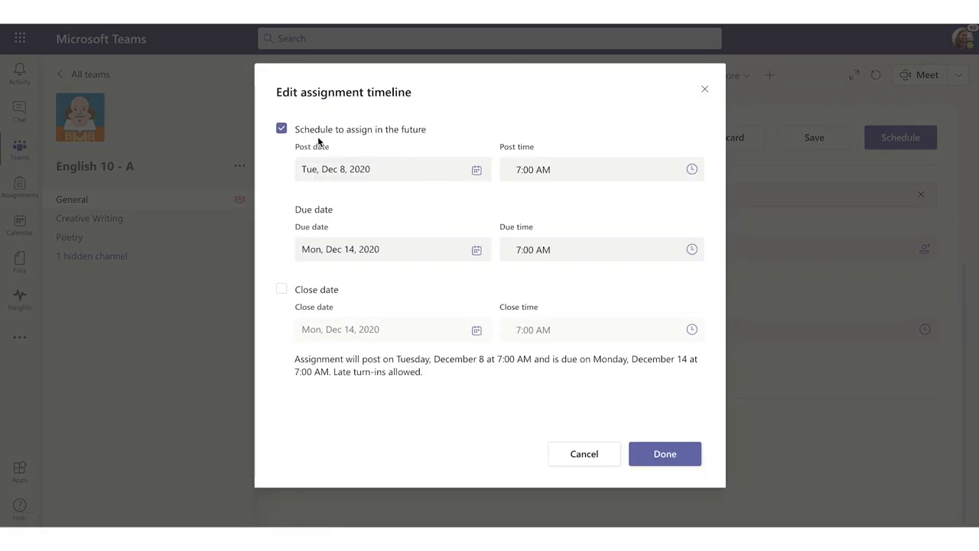
click(281, 129)
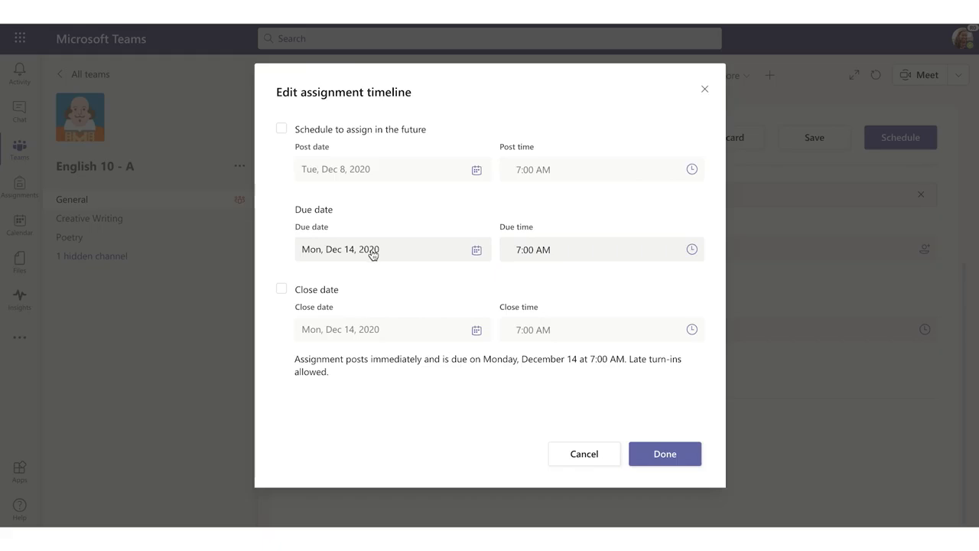
- Try a close date of Fri, Dec 18, 2020 for late turn-ins and remove it again
click(281, 289)
click(477, 332)
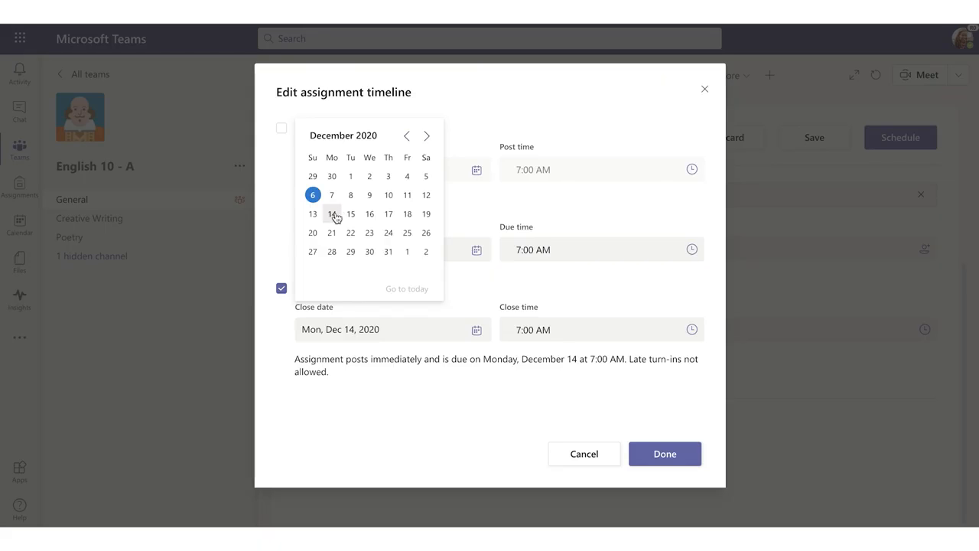
click(407, 214)
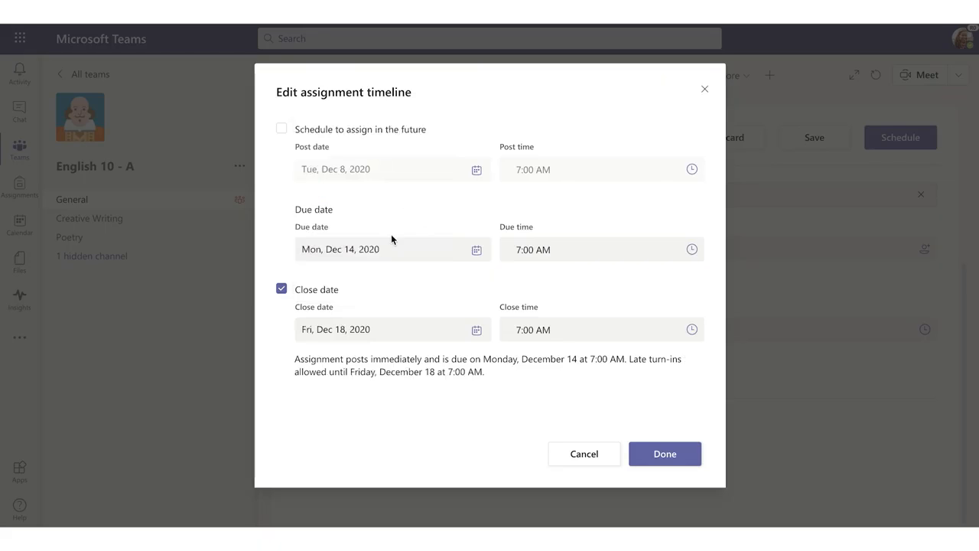
click(281, 289)
- Confirm the edited timeline and assign the Character Analysis Essay to the class
click(664, 453)
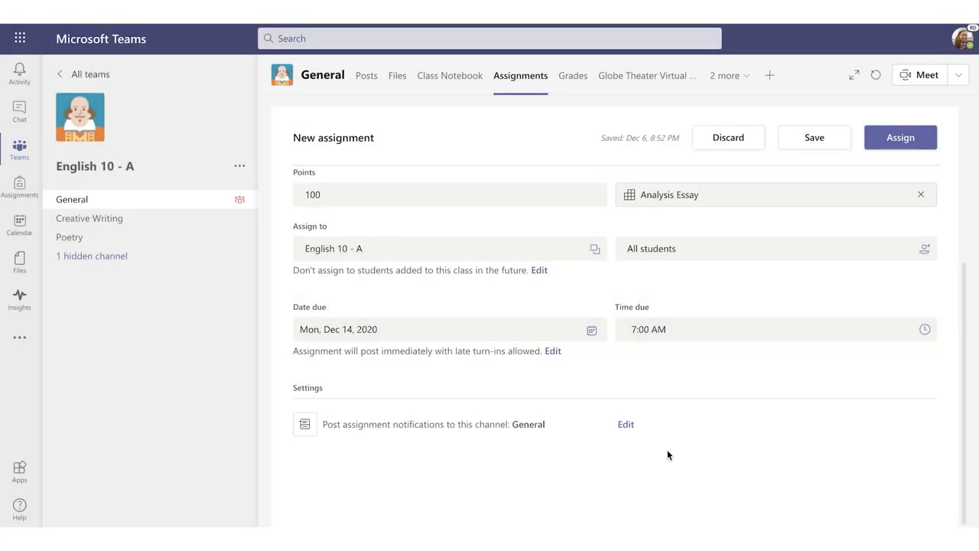
click(921, 148)
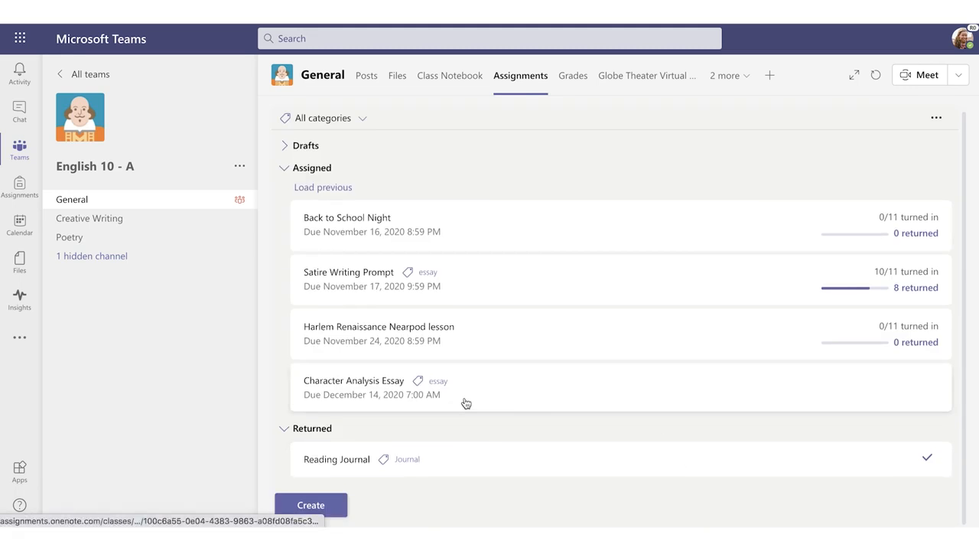
- Open the assigned Character Analysis Essay and examine the students' turn-in statuses, the feedback field and the returned work
click(466, 403)
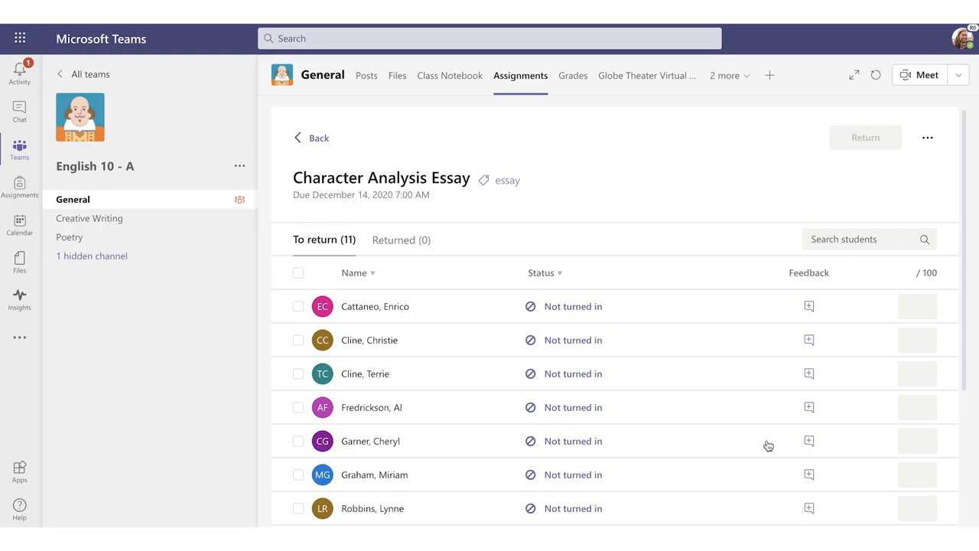
scroll(459, 377, down, 3)
scroll(459, 377, up, 1)
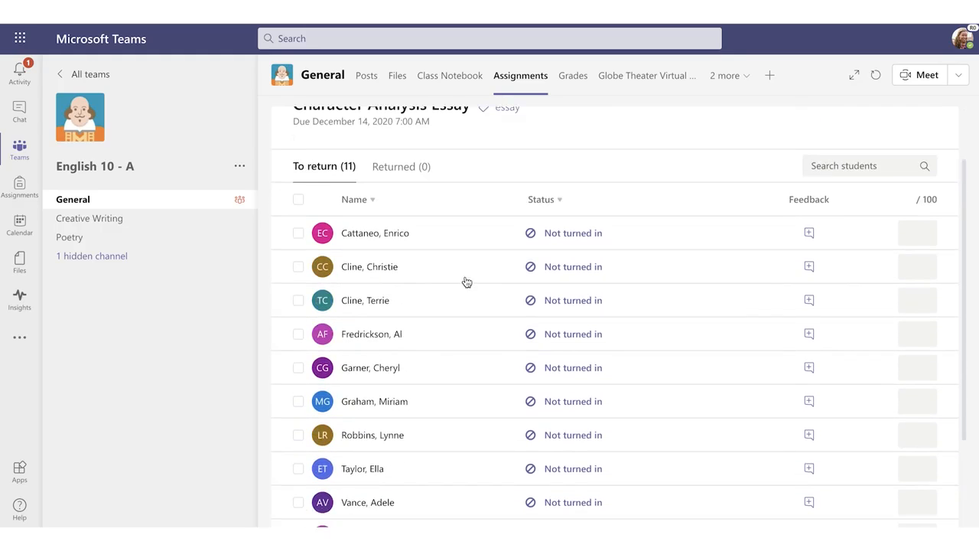
click(810, 234)
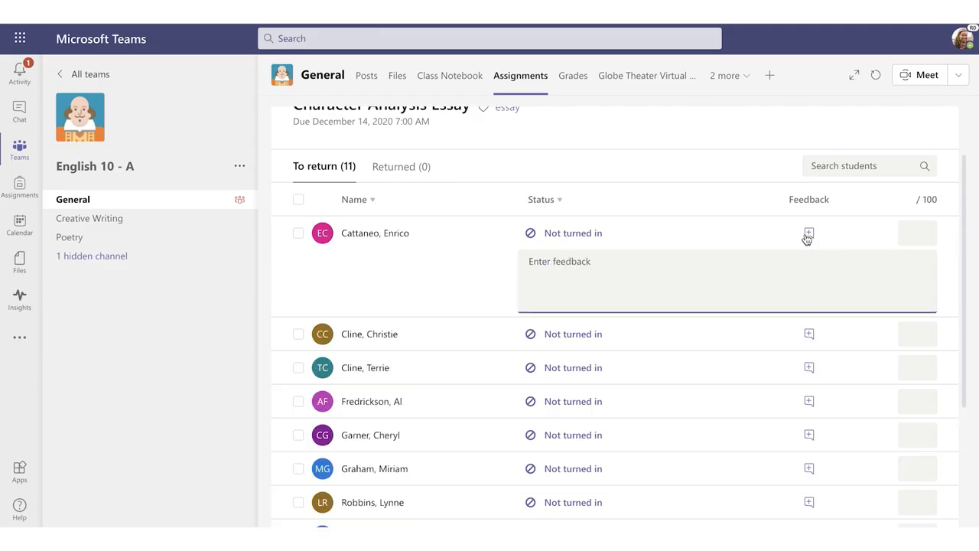
click(806, 240)
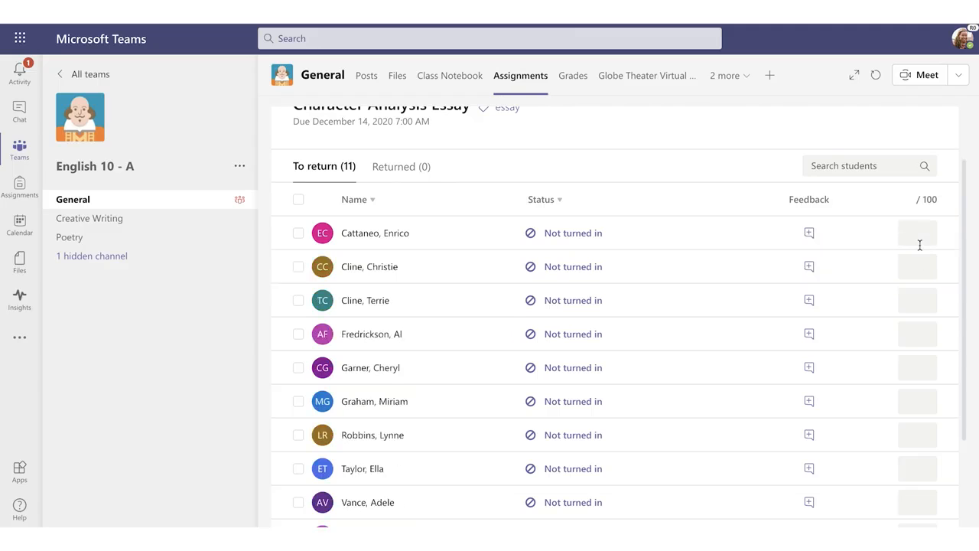
click(403, 172)
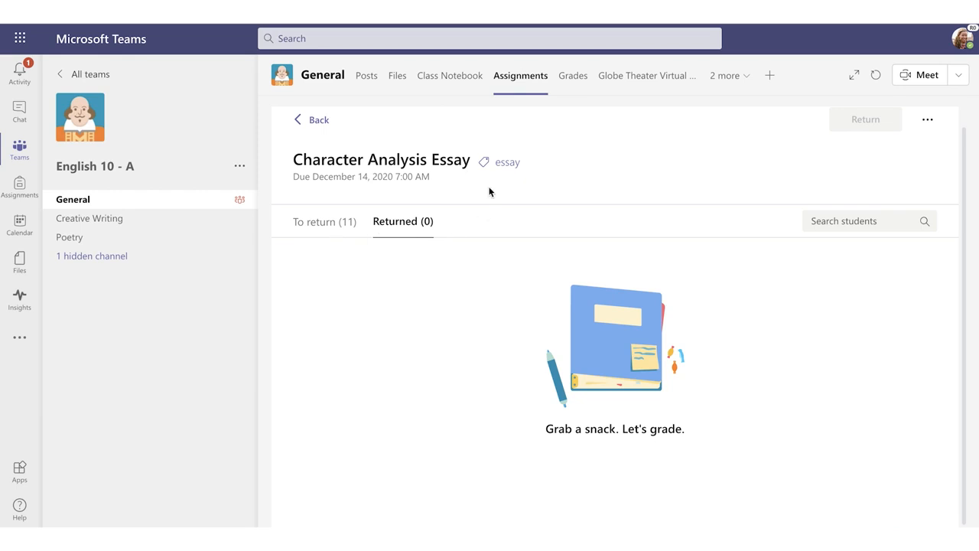
scroll(459, 222, up, 1)
- Preview the assignment in Student view and read through its attached notebook page, The Character Analysis Essay
click(927, 138)
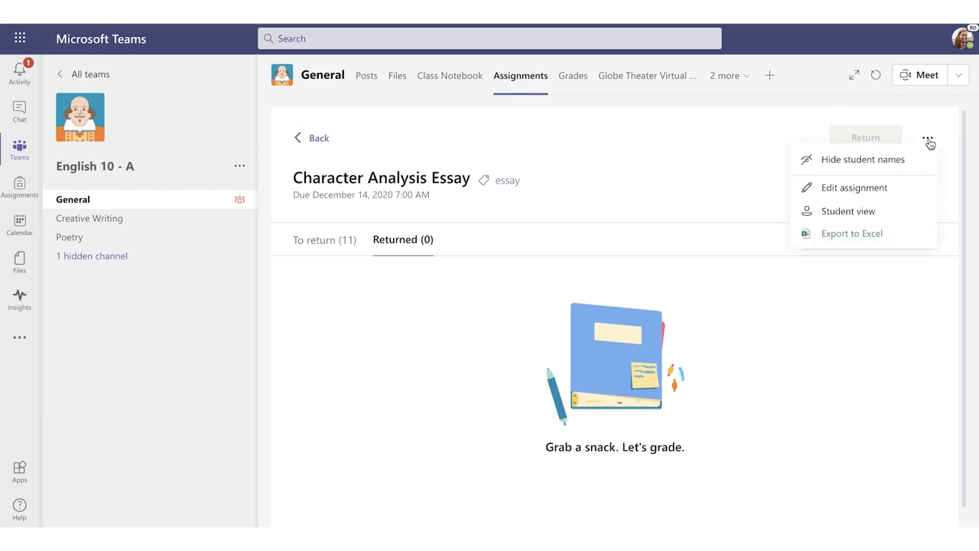
click(903, 212)
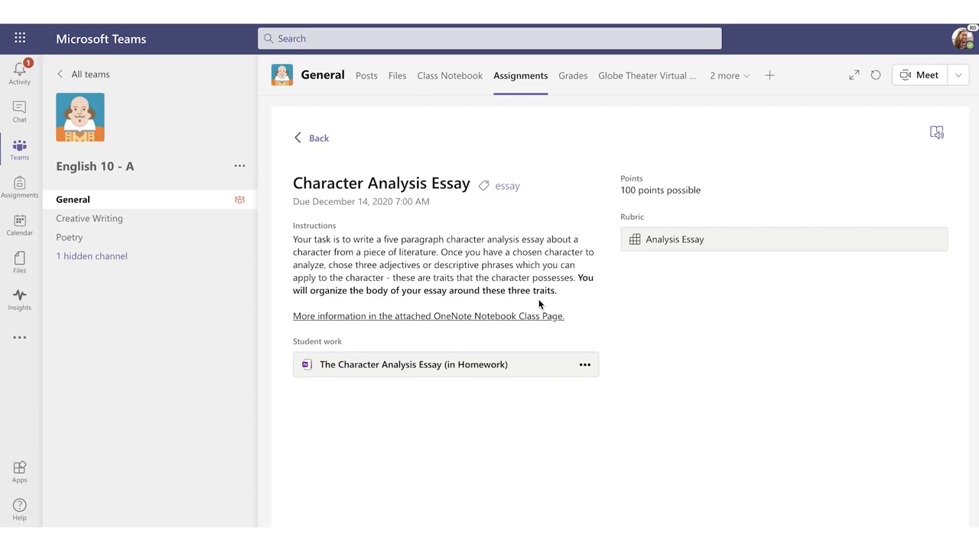
click(448, 366)
scroll(311, 343, down, 5)
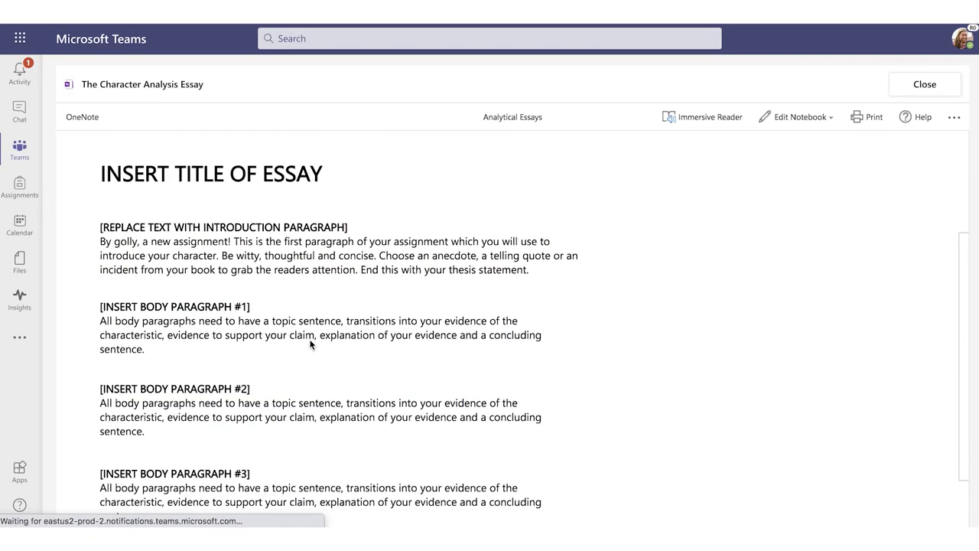
scroll(310, 343, up, 5)
- Read the notebook page in Immersive Reader, dismissing the introductory tips, and close the page when finished
click(698, 118)
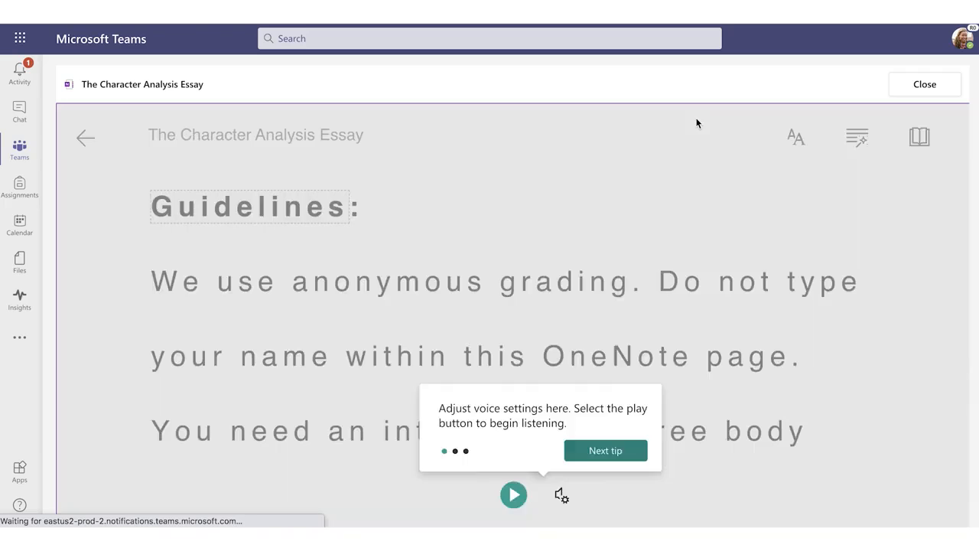
click(626, 451)
click(864, 213)
click(873, 213)
scroll(684, 402, down, 6)
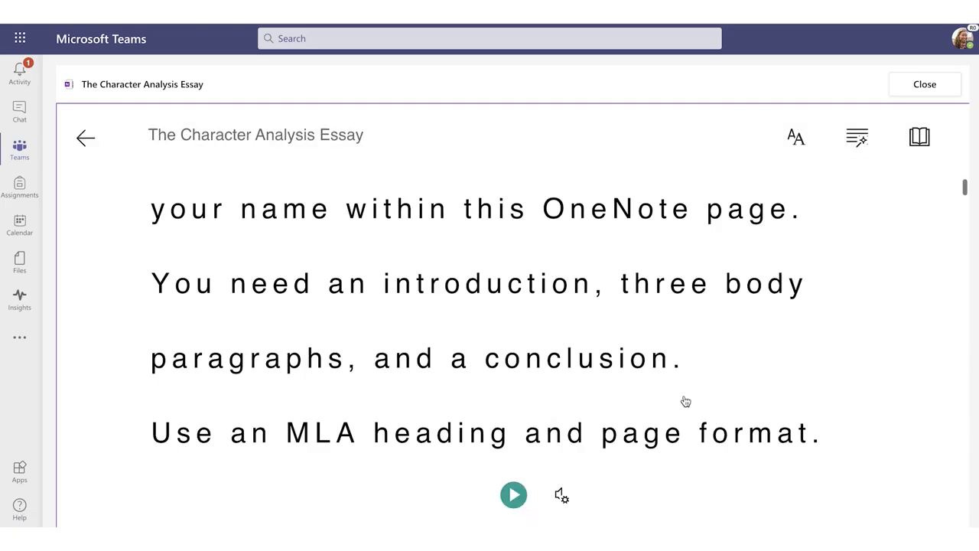
scroll(686, 401, down, 10)
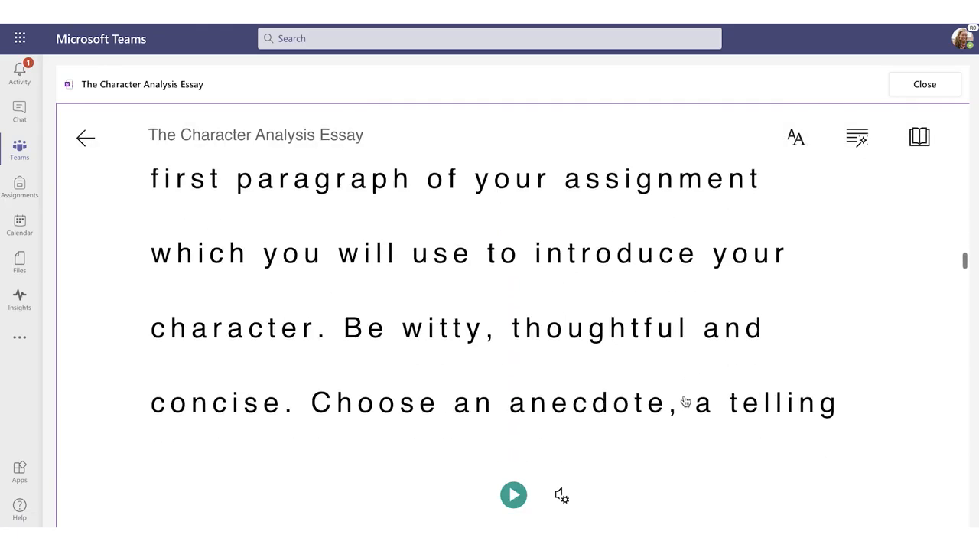
click(86, 137)
click(922, 88)
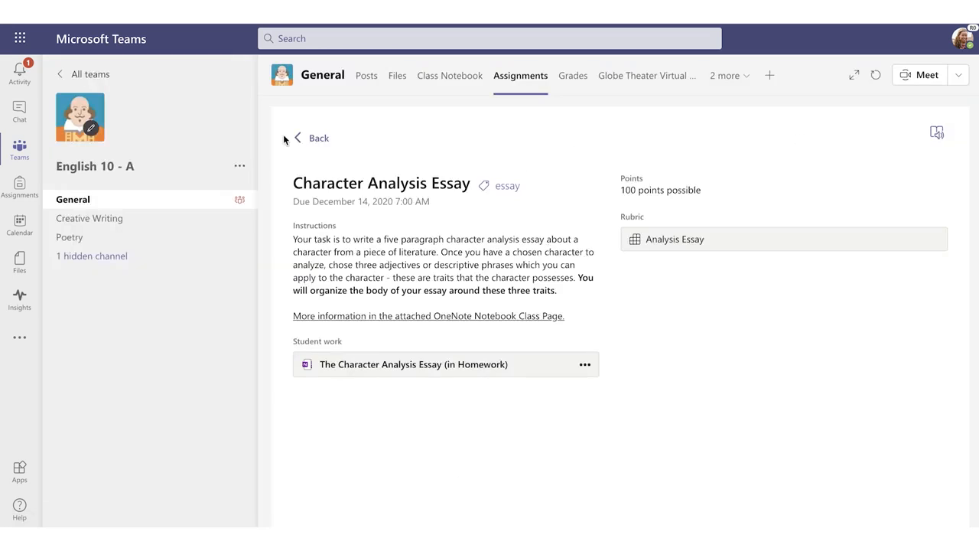
- Leave the student view and open the overview of assignments across all classes
click(313, 140)
click(20, 149)
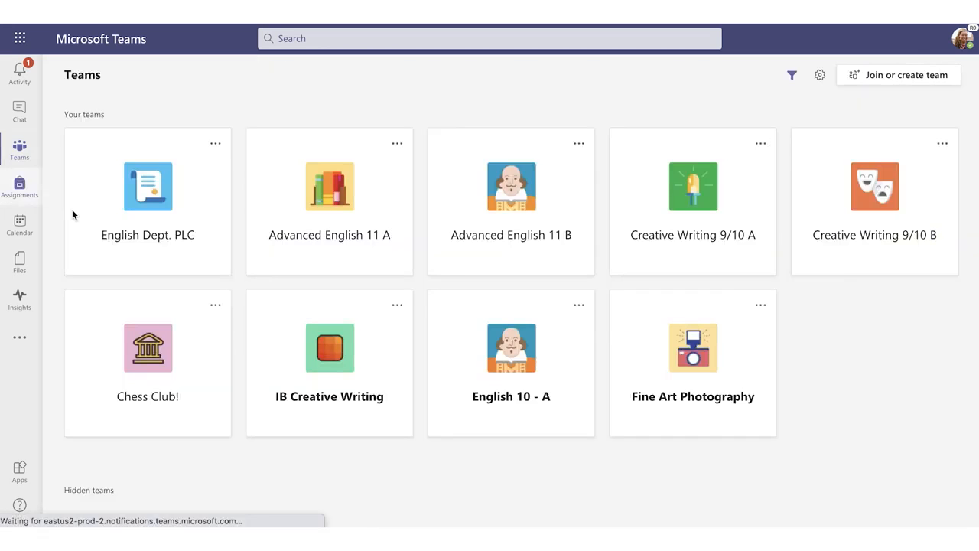
click(19, 185)
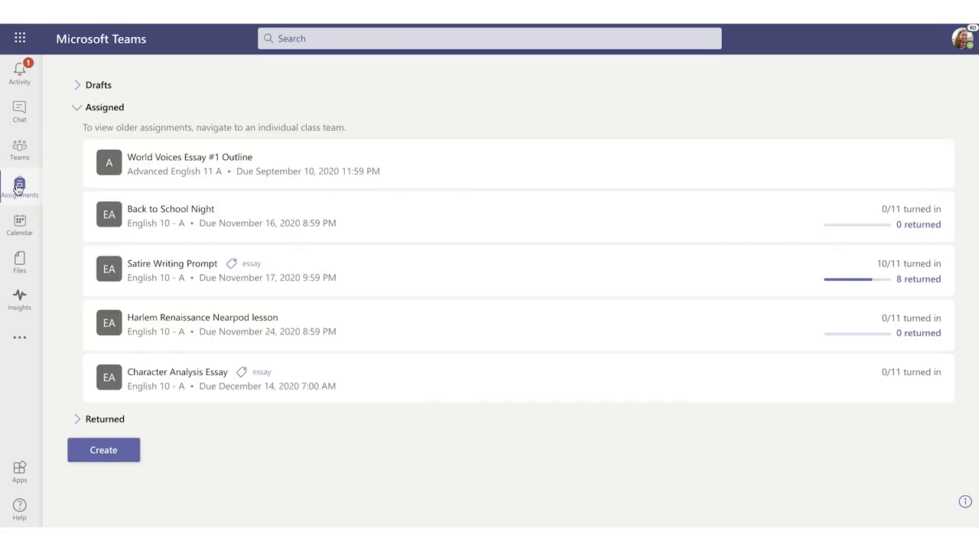